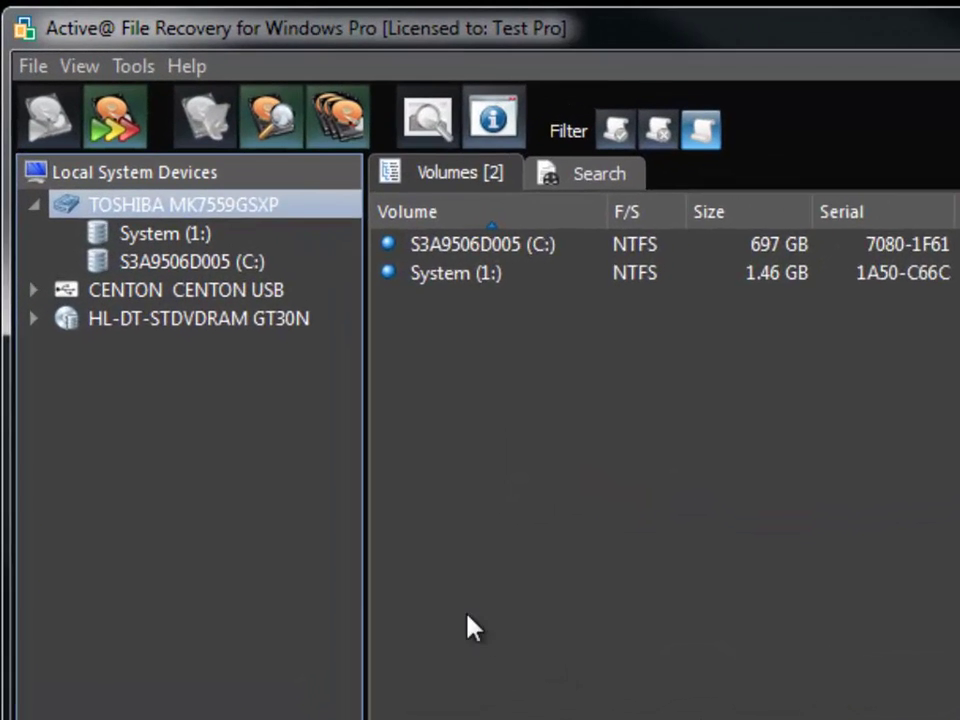
- Open SuperScan options for the CENTON USB drive, covering NTFS, FAT/exFAT, HFS+ and all signatures
click(215, 290)
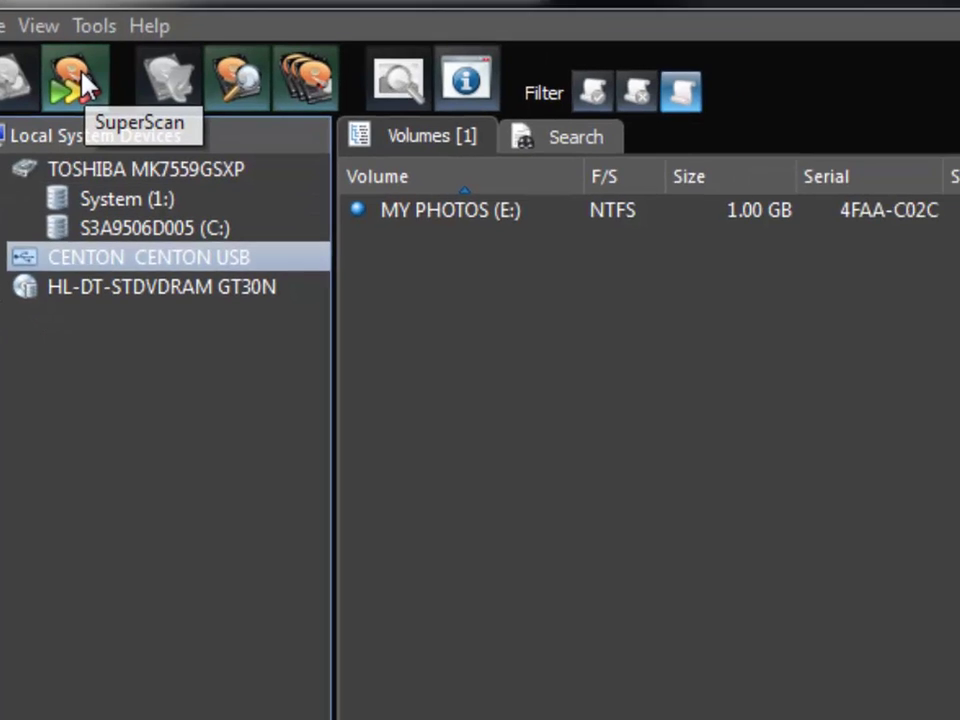
click(133, 126)
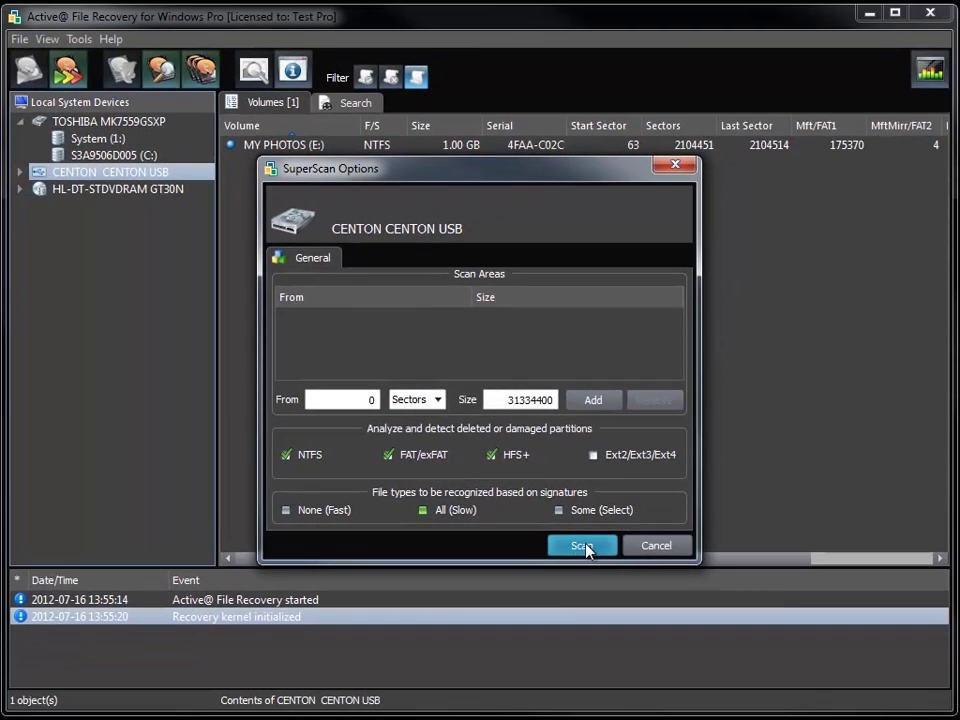
- Scan the USB drive and pause near 8% once three volumes, including E: MY PHOTOS, appear
click(581, 546)
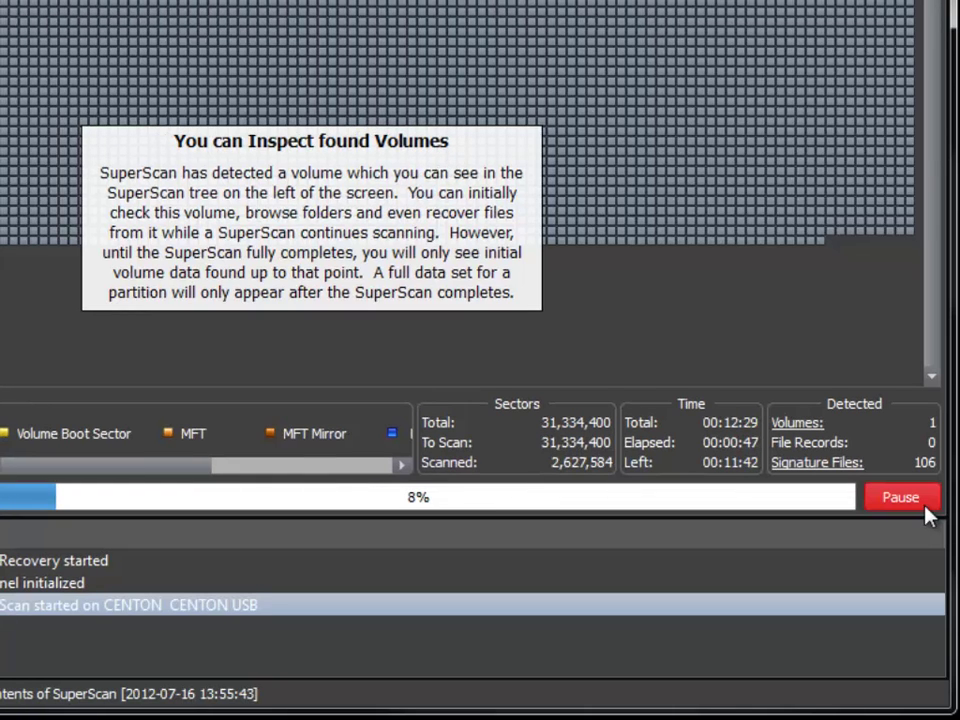
click(925, 508)
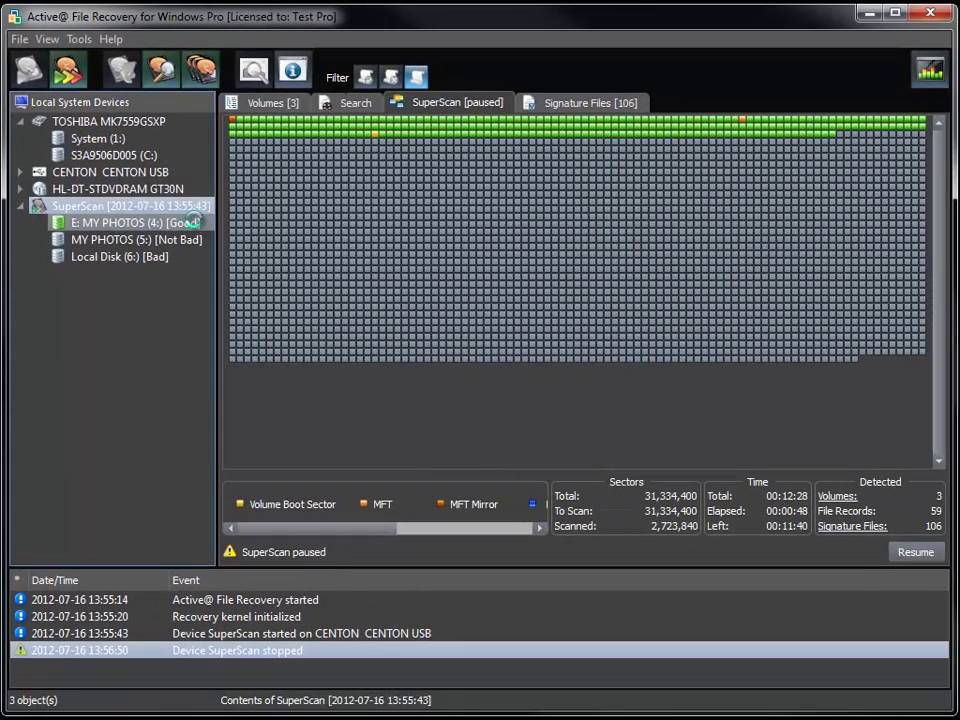
- Search the E: MY PHOTOS volume for 'img*', listing 26 JPG and CR2 photos
click(196, 227)
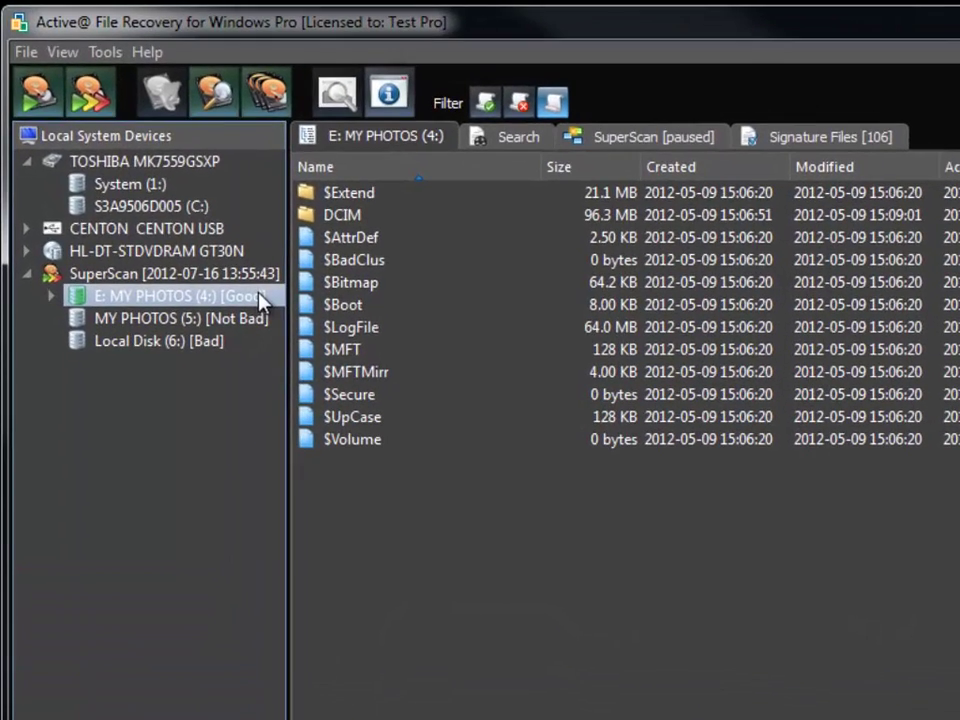
click(214, 100)
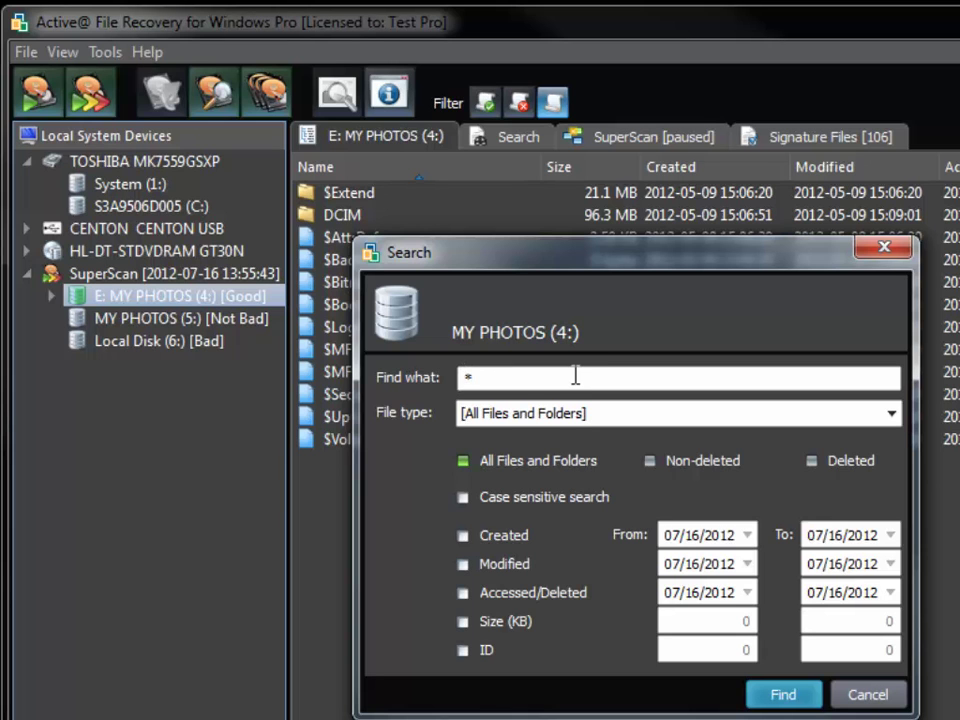
text(img)
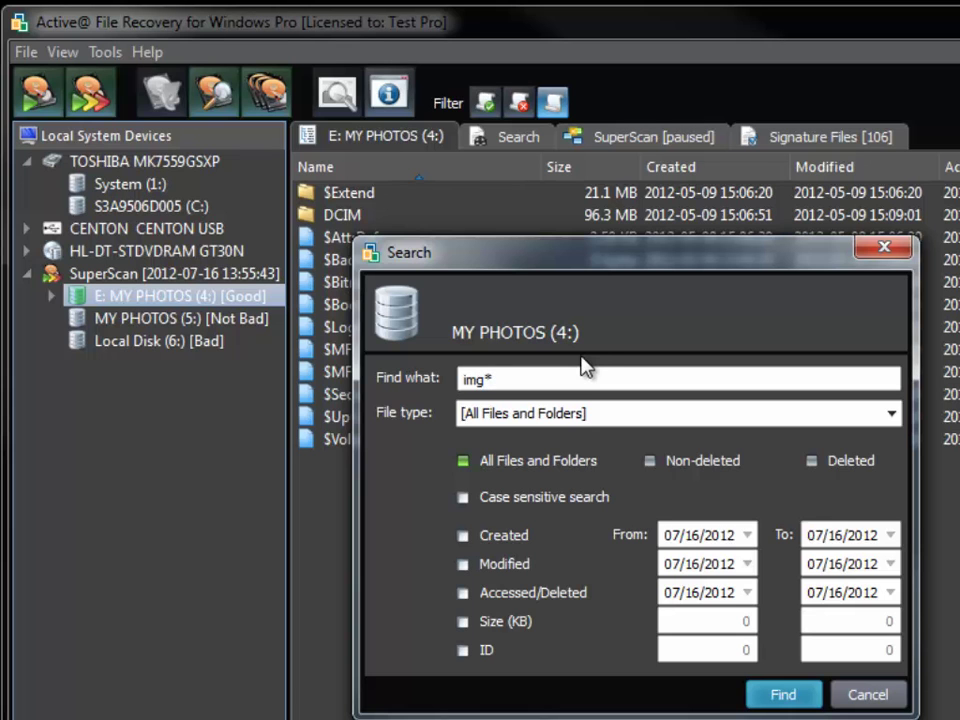
click(778, 695)
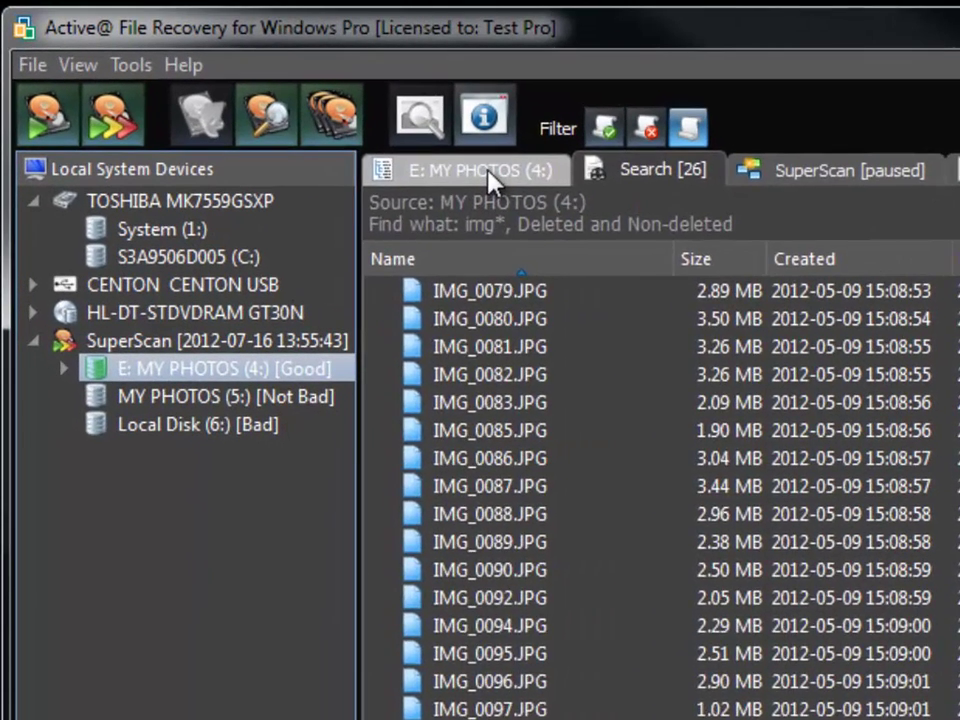
- Open the DCIM folder on E: MY PHOTOS and preview IMG_0079.JPG to confirm it's intact
click(418, 153)
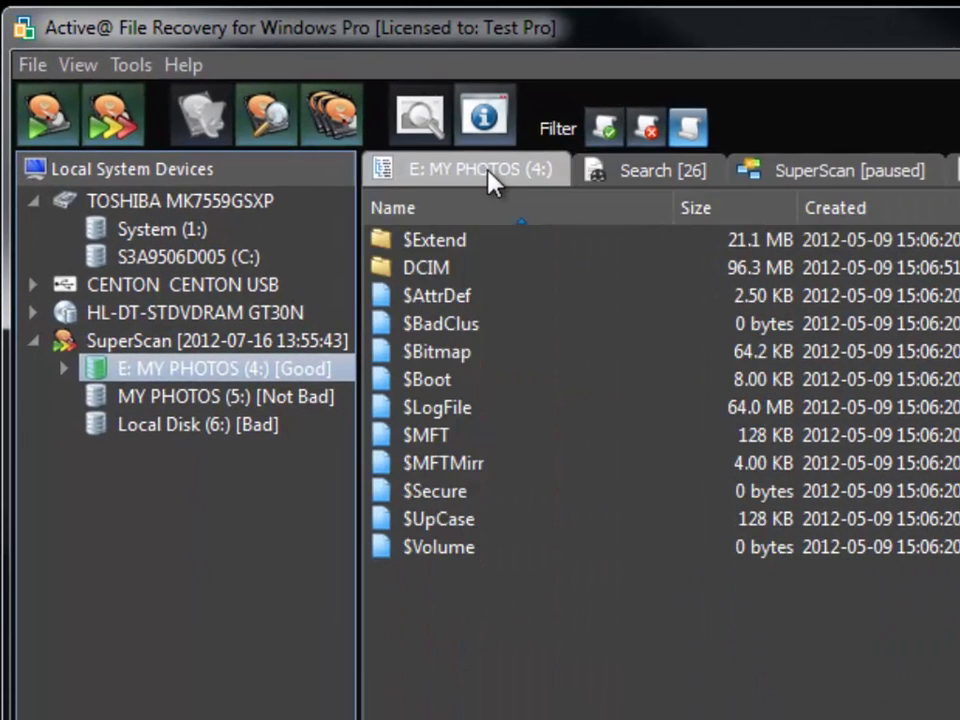
double_click(418, 272)
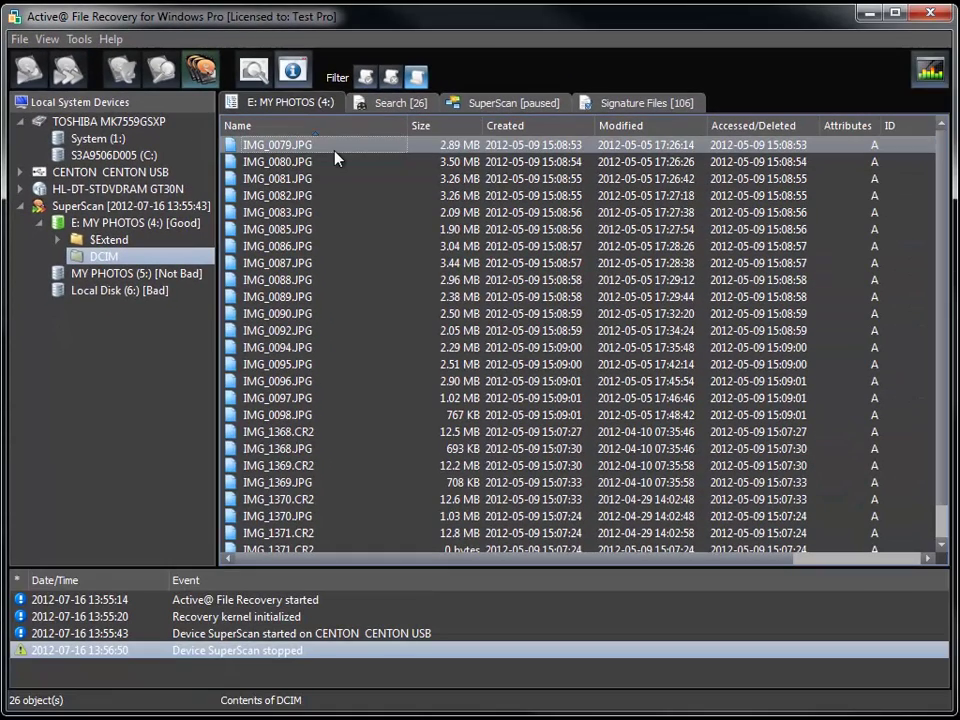
click(330, 150)
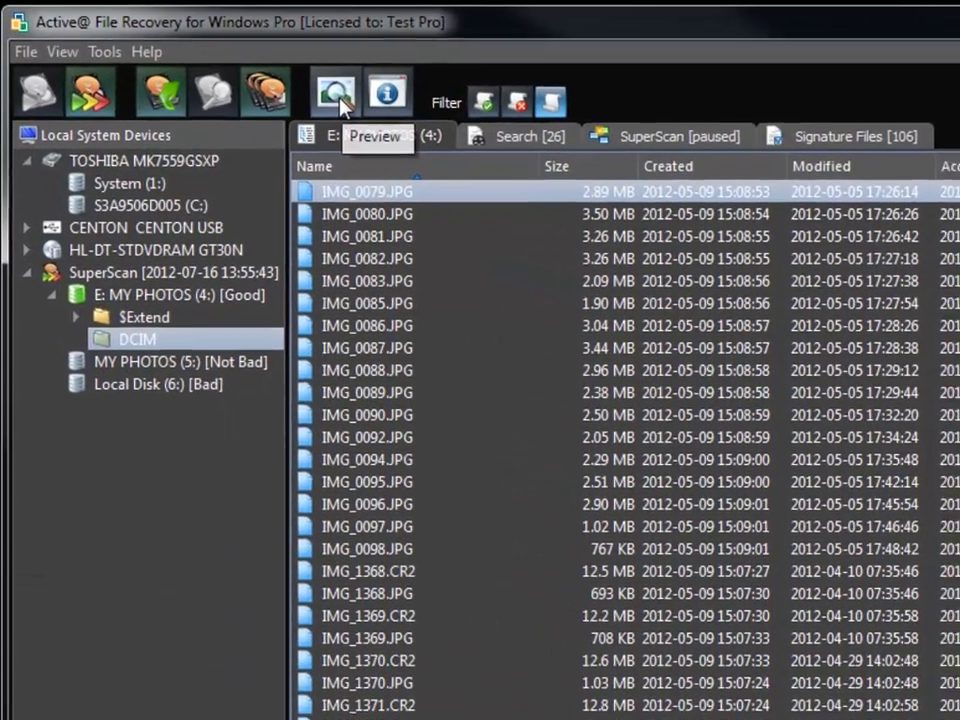
click(344, 99)
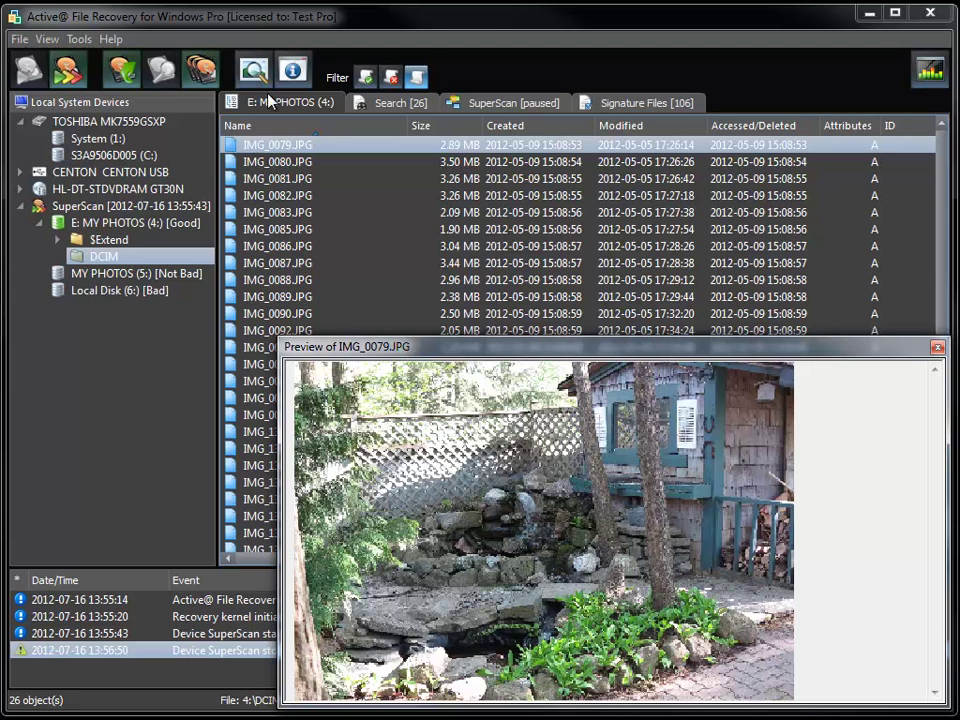
click(937, 349)
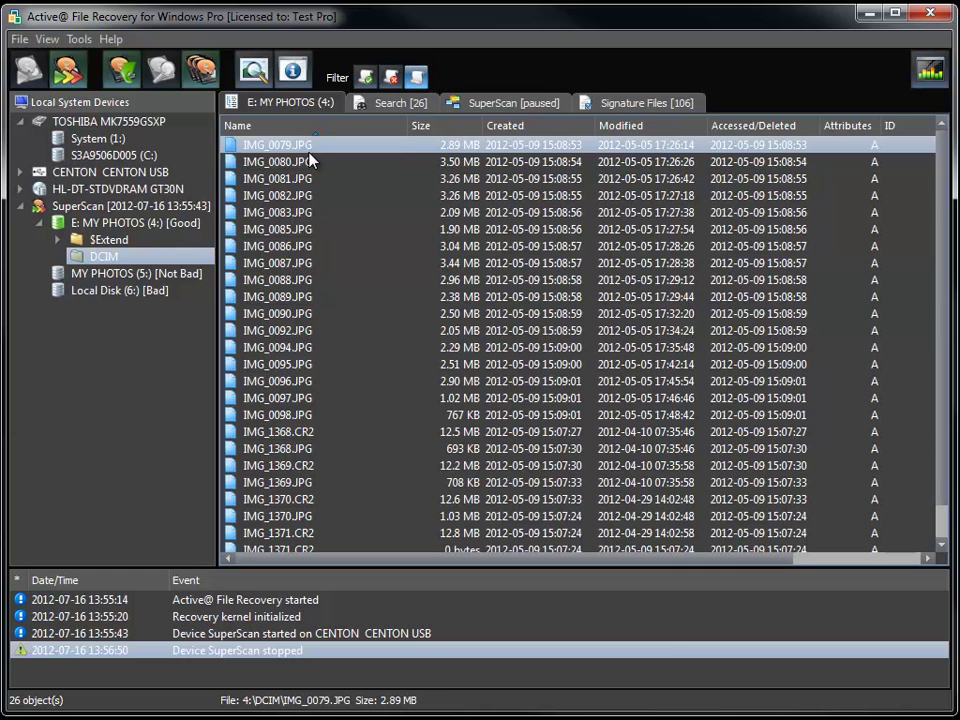
scroll(338, 215, down, 1)
scroll(343, 232, down, 1)
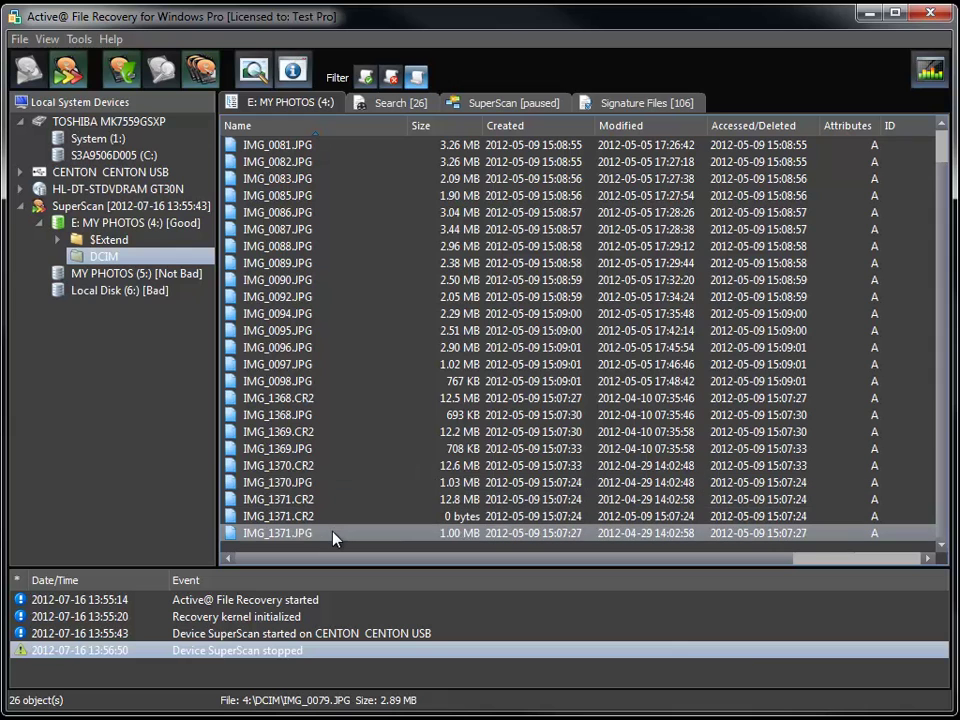
- Recover all 26 DCIM photos into C:\Recovered after applying the additional recovery settings
key(ctrl+a)
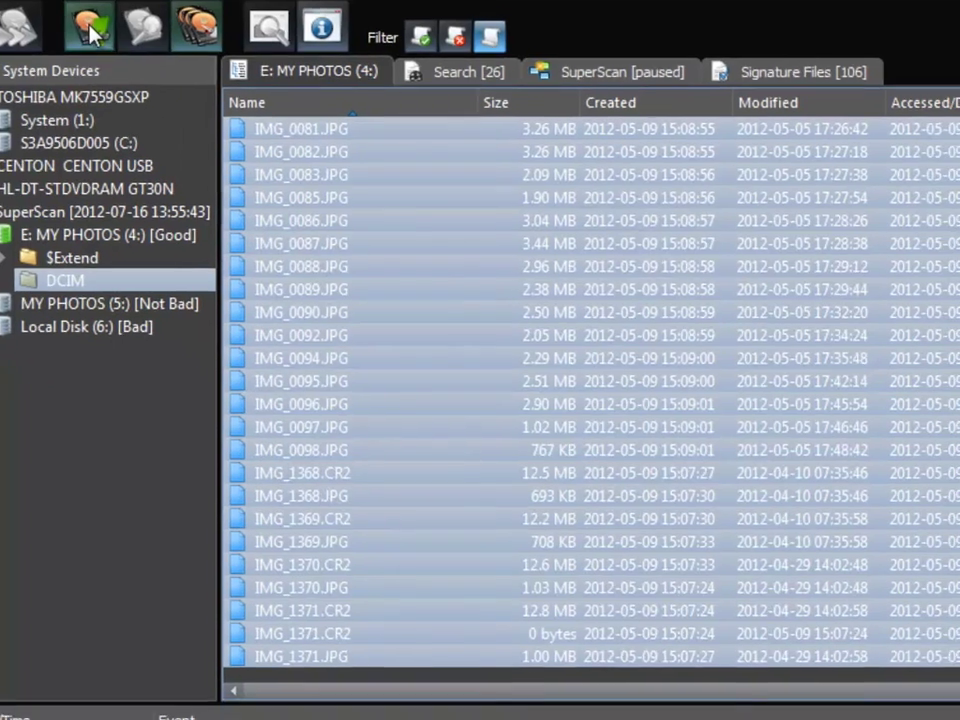
click(90, 33)
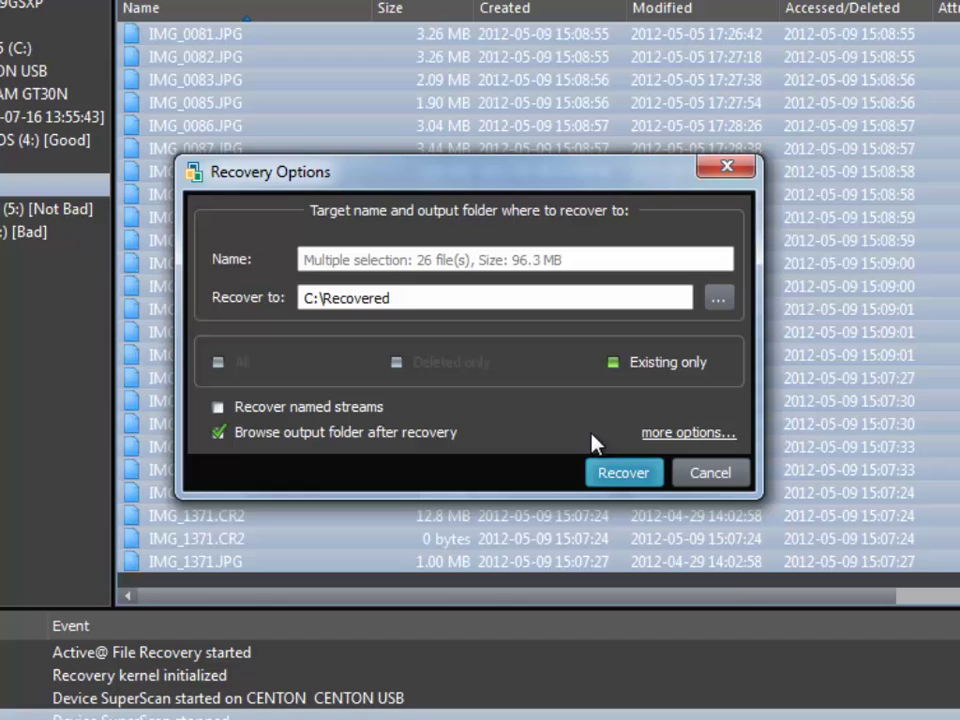
click(664, 440)
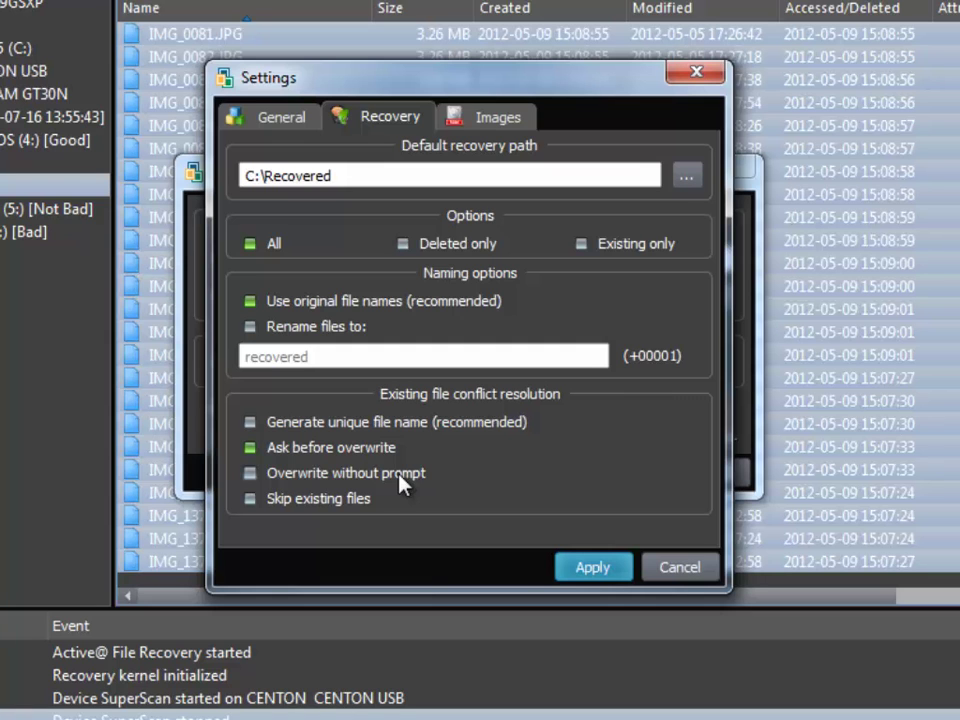
click(580, 568)
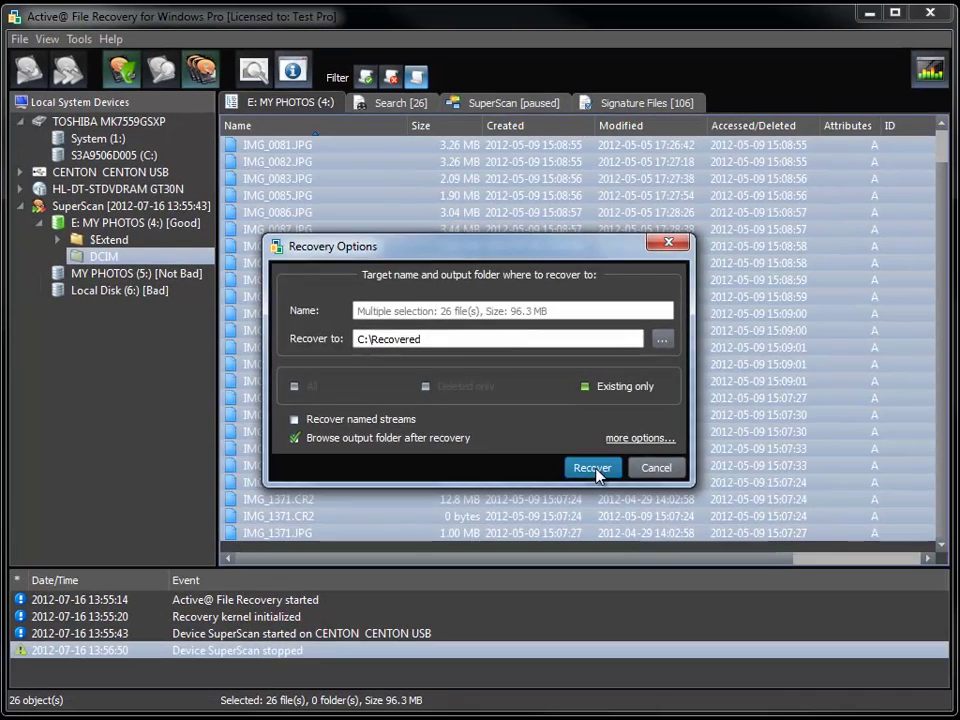
click(603, 470)
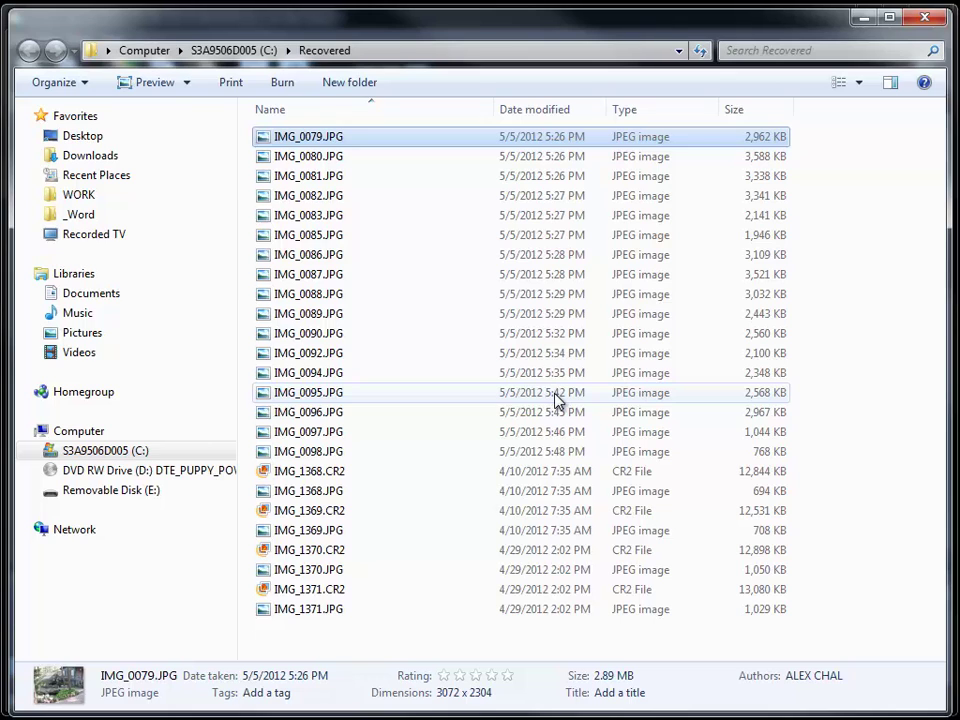
- View the recovered IMG_0079.JPG from C:\Recovered in Photo Viewer to confirm the garden photo is intact
double_click(340, 145)
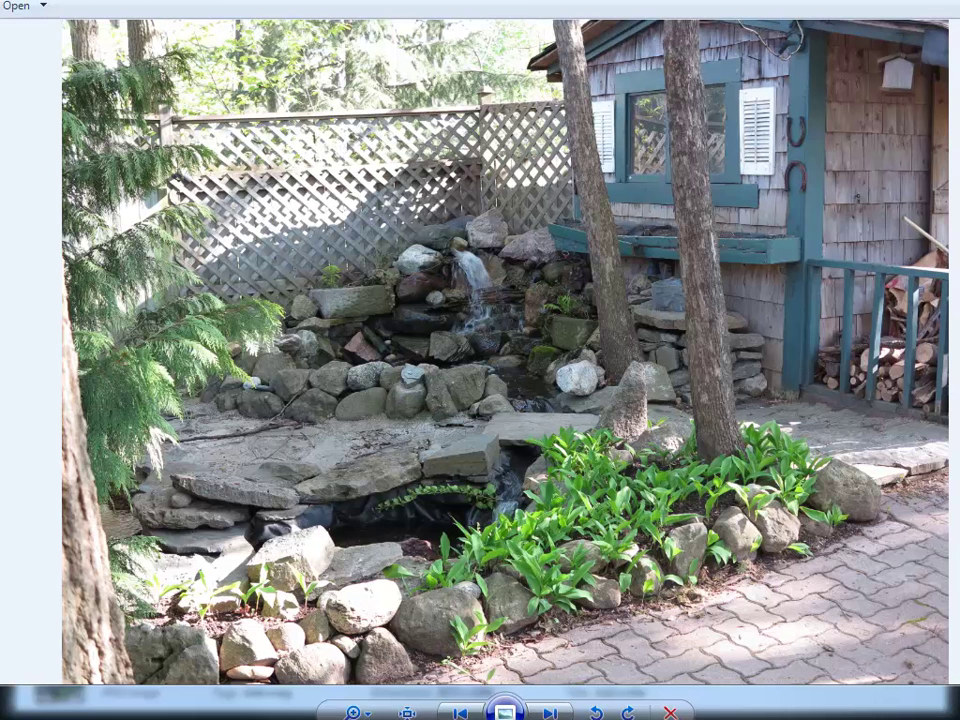
key(Escape)
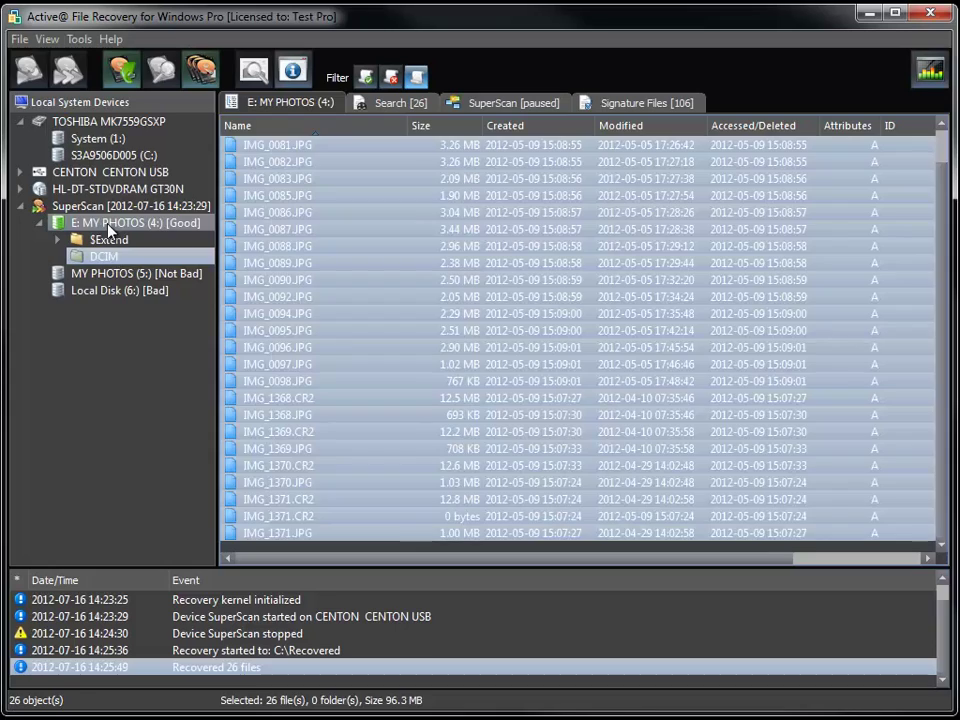
- Save the SuperScan results as a .scn file in the Active File Recovery 9 folder
click(116, 225)
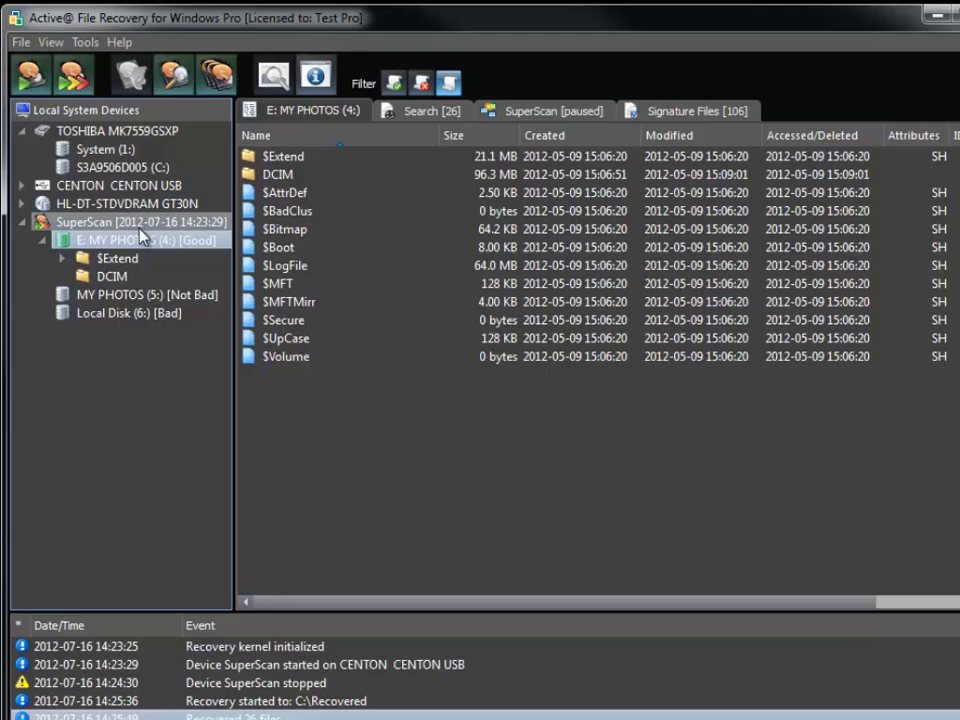
click(122, 207)
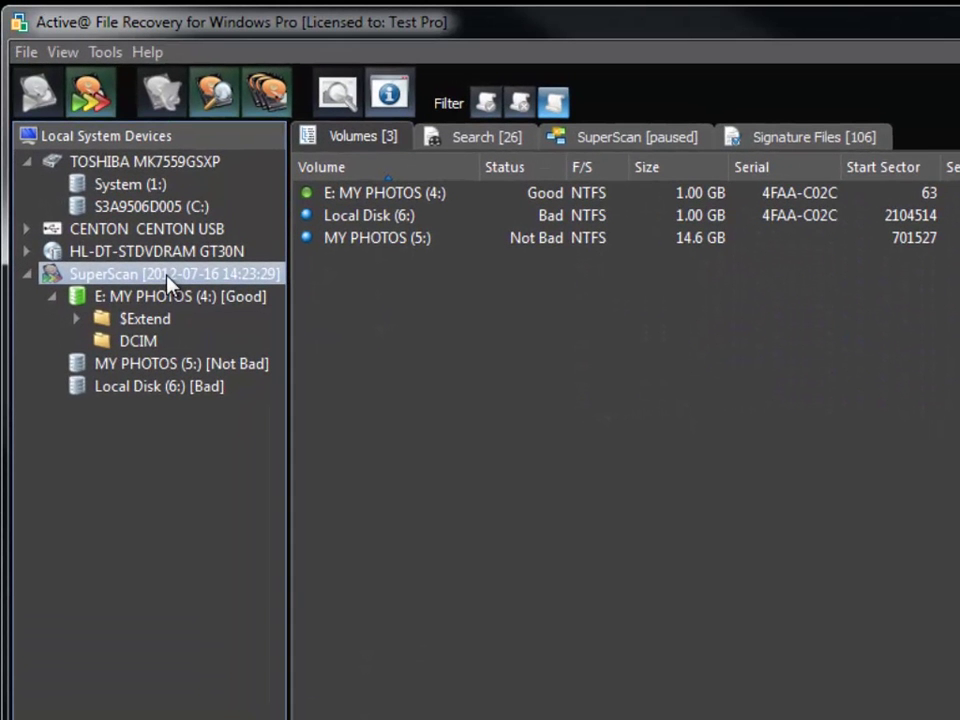
click(27, 58)
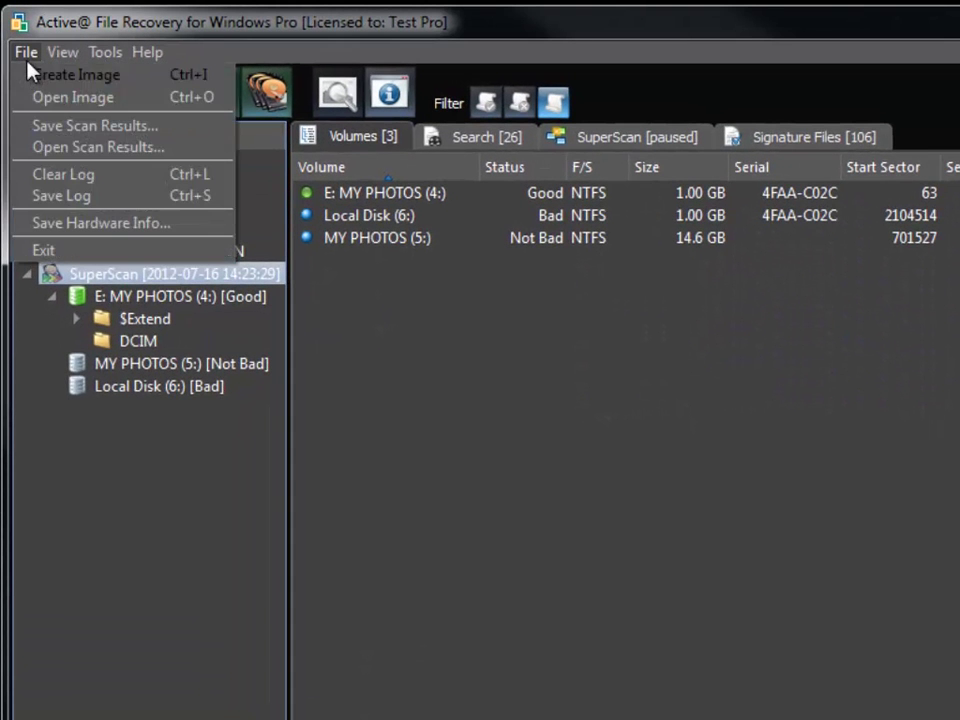
click(89, 127)
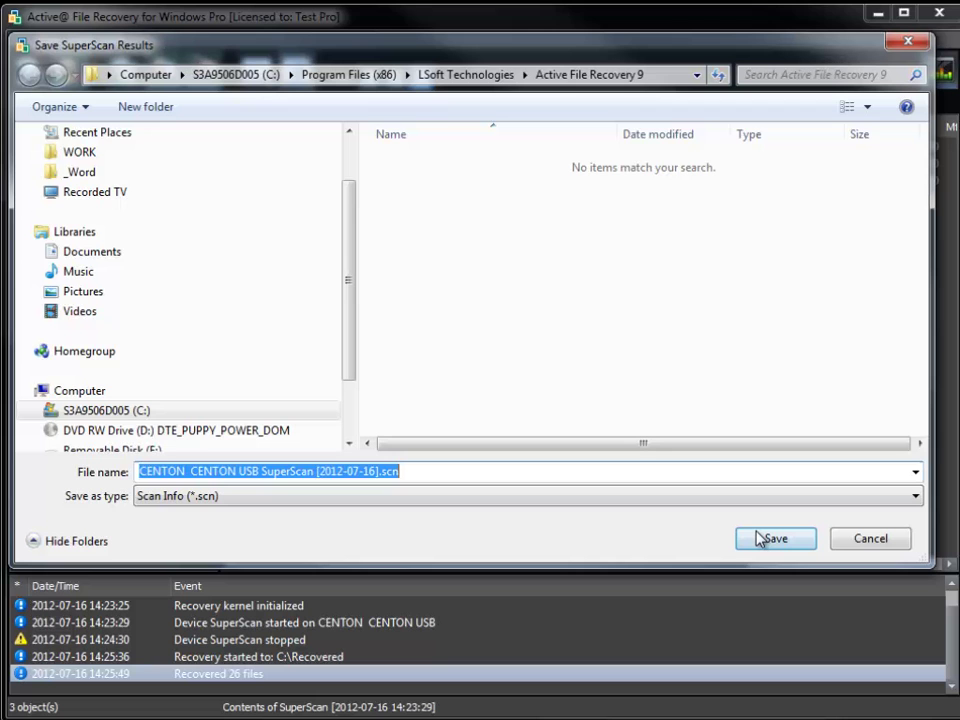
click(762, 539)
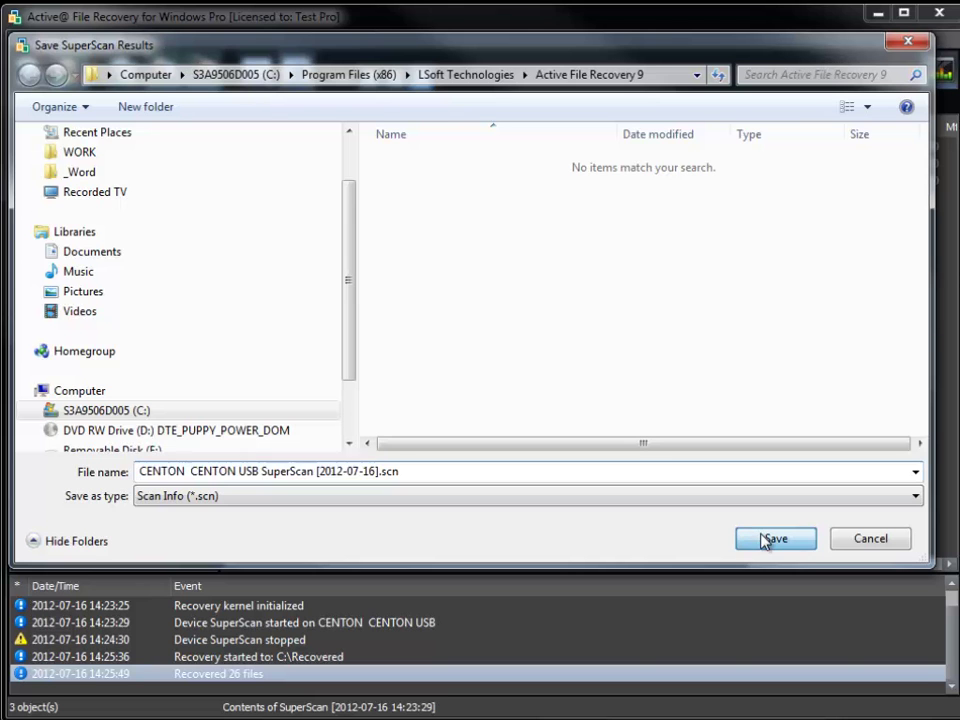